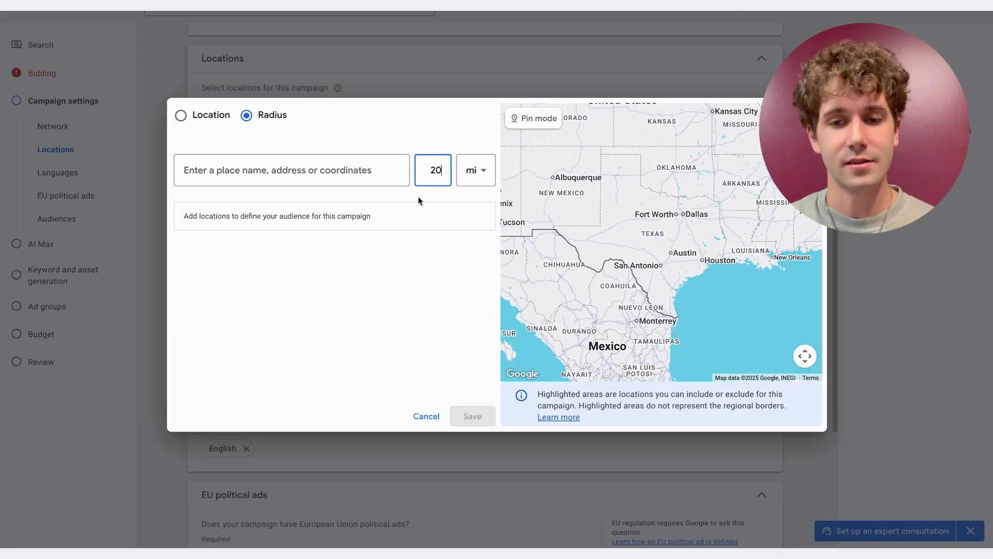
Search for Dallas and include a 20-mile radius around Dallas, TX as a targeted location
click(335, 163)
text(da)
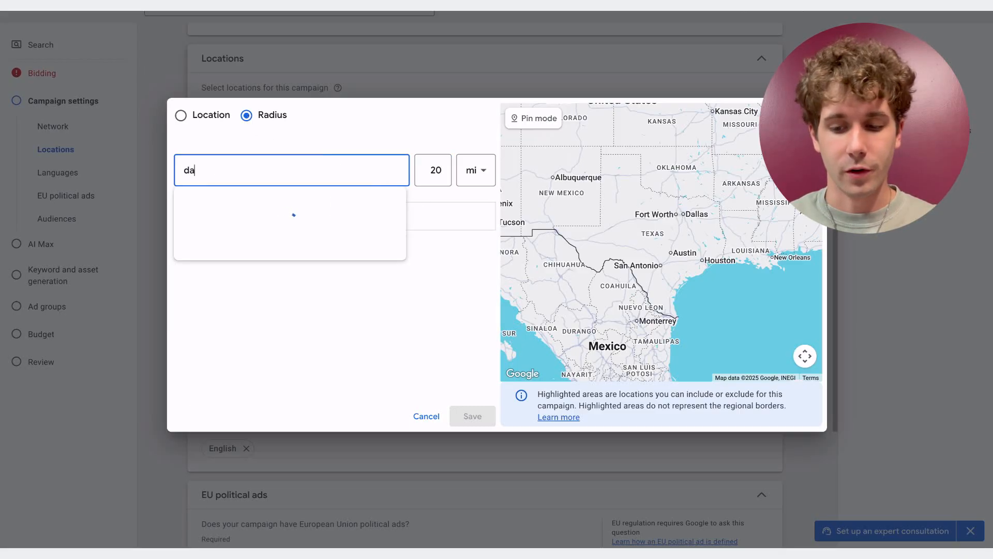
text(llas)
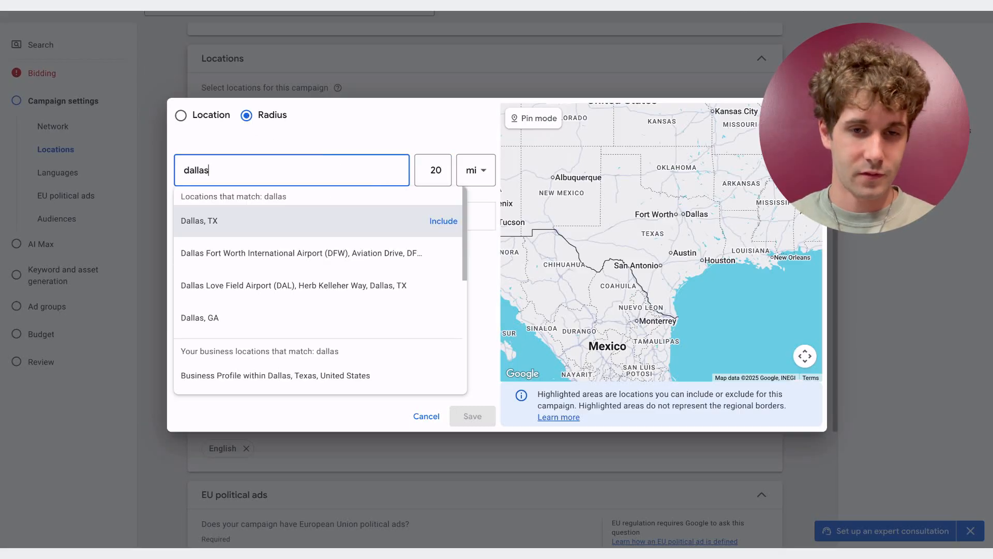
click(443, 221)
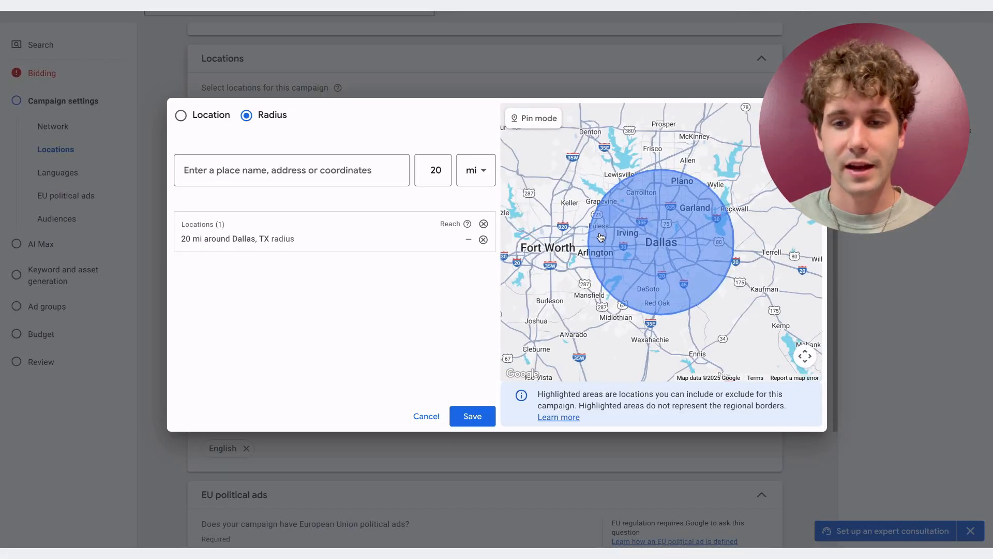
Enter 50 miles as the radius value and save the location targeting
click(439, 172)
key(BackSpace)
key(BackSpace)
text(50)
click(470, 422)
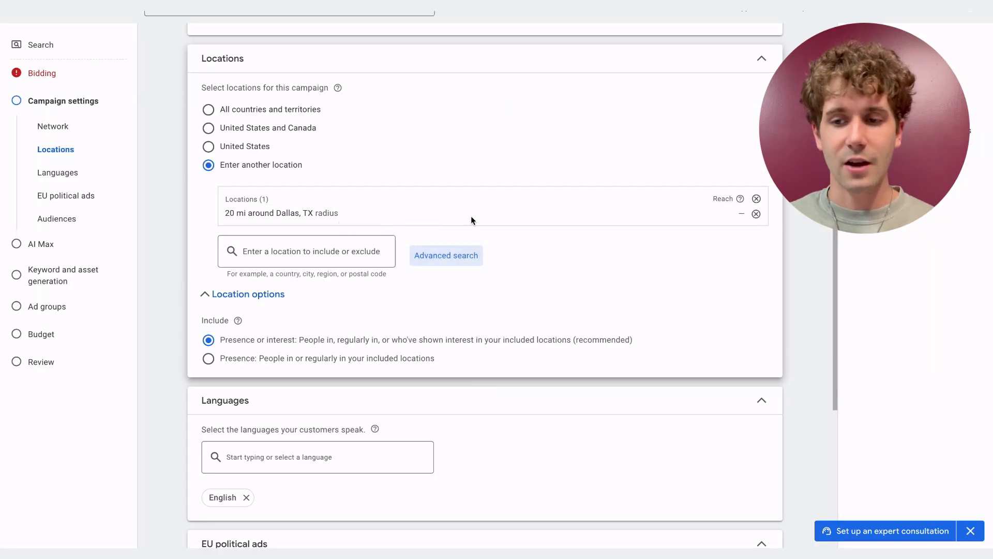
Reopen the advanced location search and exclude the state of Oklahoma, United States from the campaign
click(455, 255)
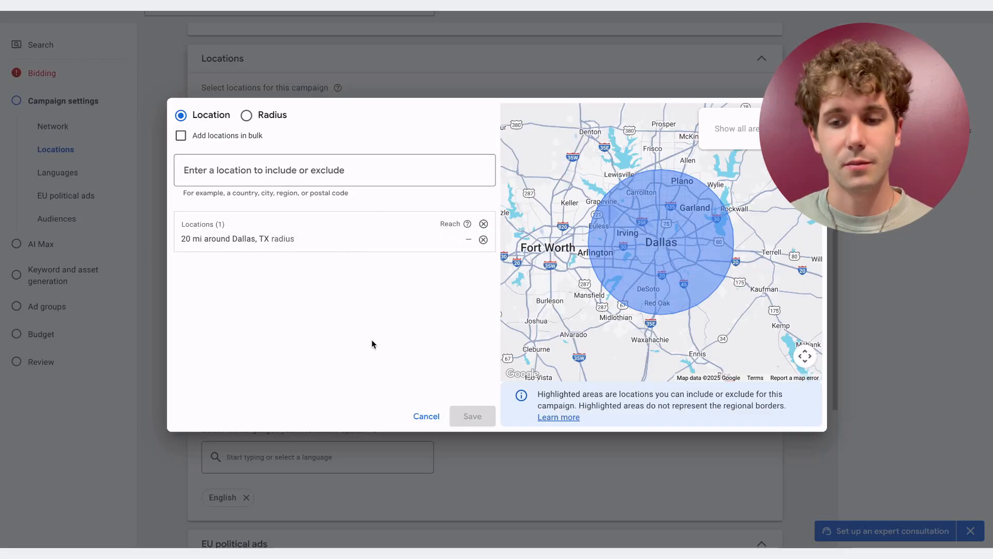
scroll(586, 321, down, 5)
scroll(586, 321, down, 2)
click(246, 180)
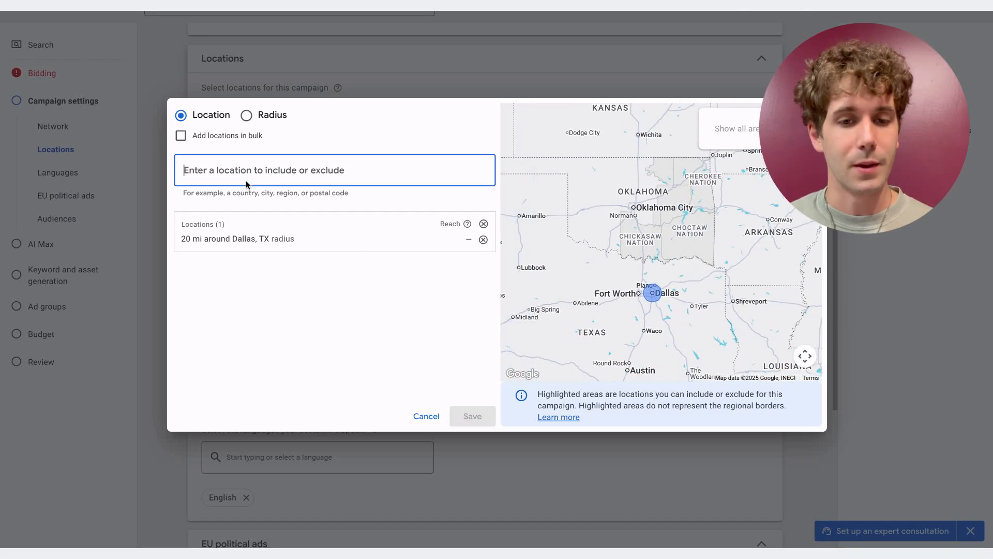
text(oklah)
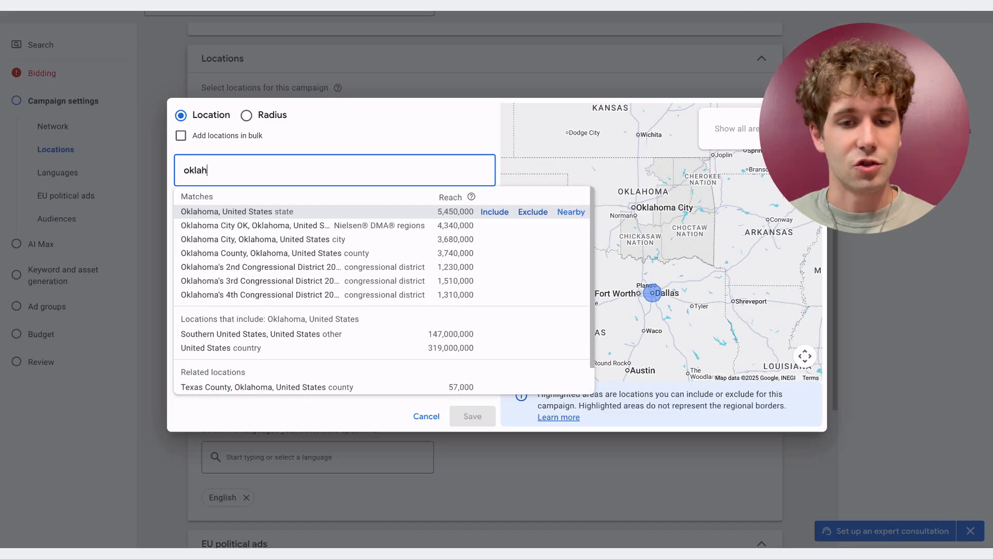
mouse_move(493, 234)
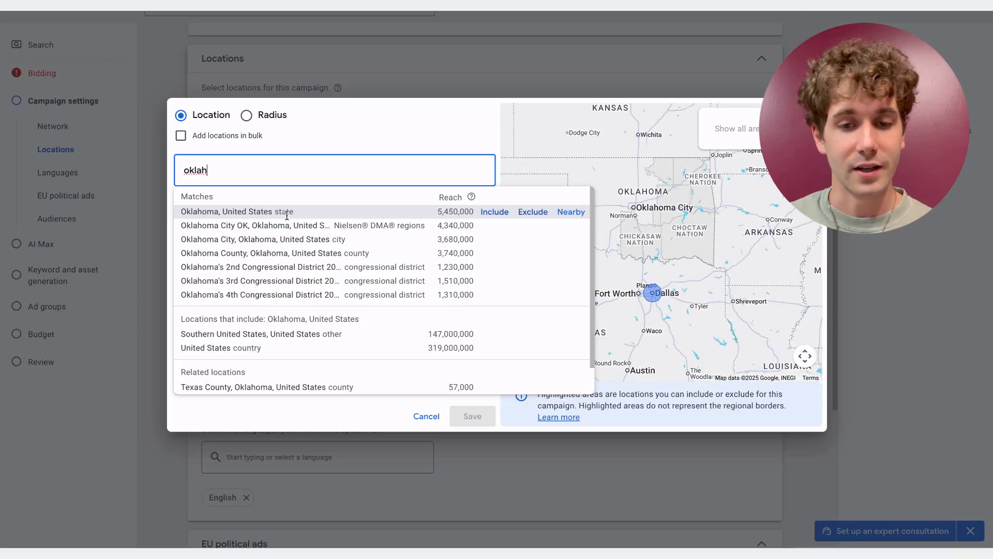
click(534, 212)
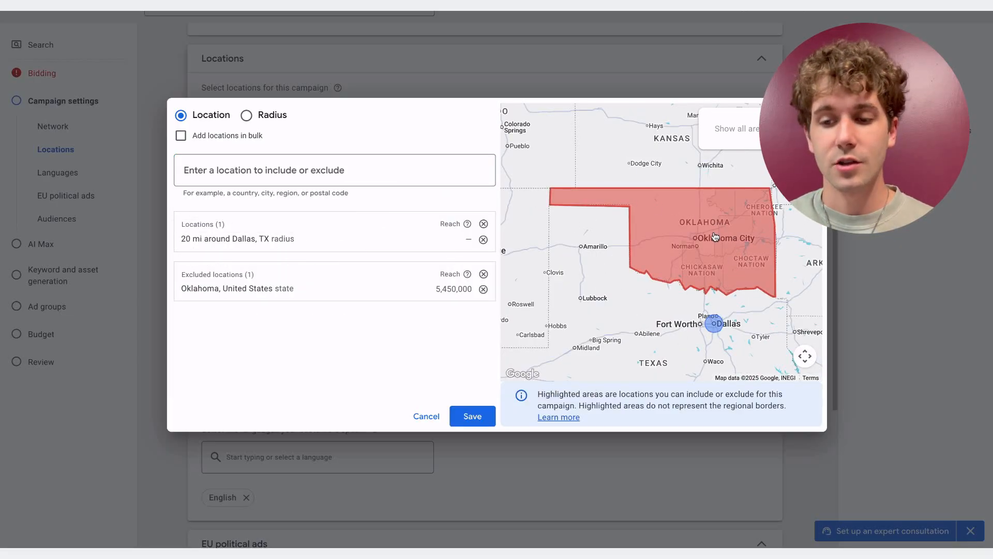
Search for San Antonio and exclude the city of San Antonio, Texas from the campaign's locations
drag(718, 257, 680, 197)
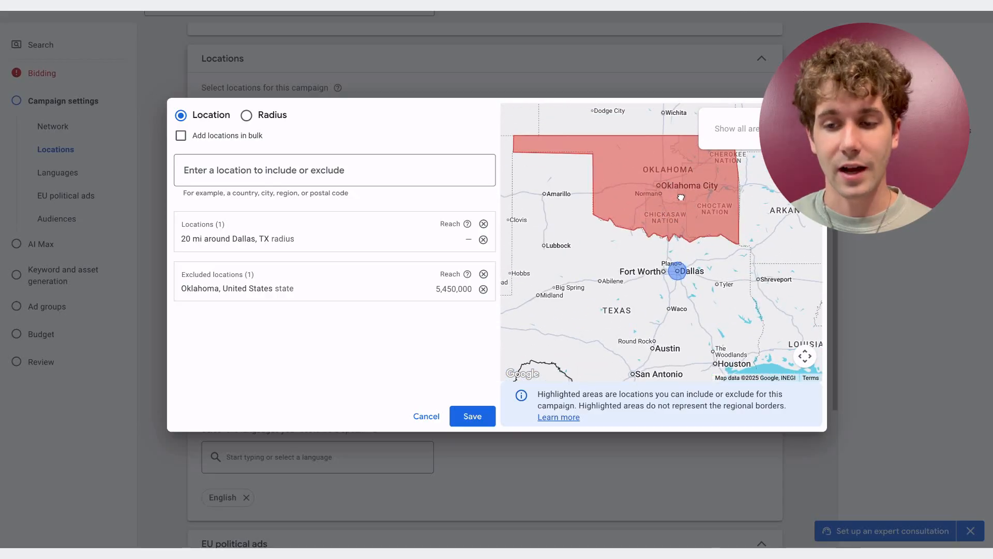
scroll(680, 197, down, 1)
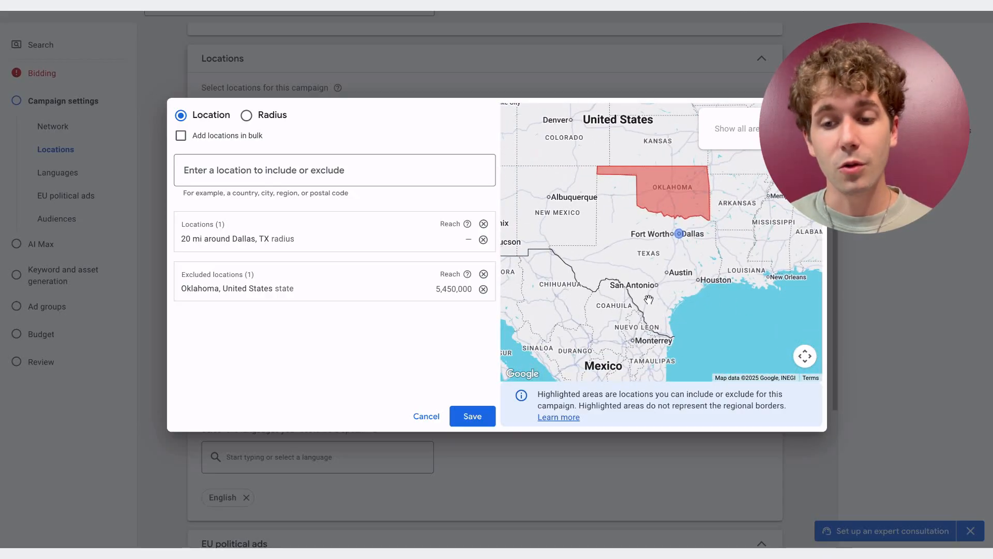
click(364, 173)
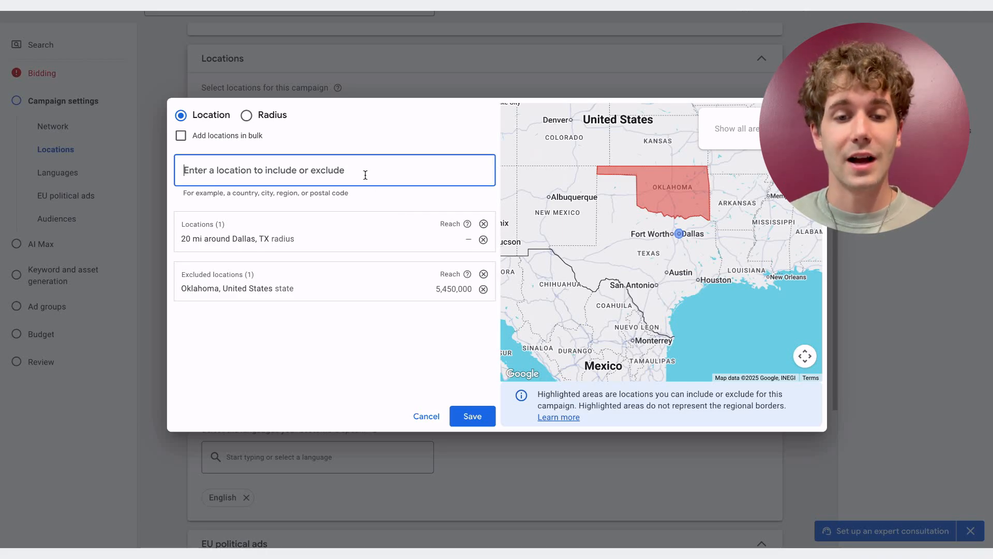
text(san)
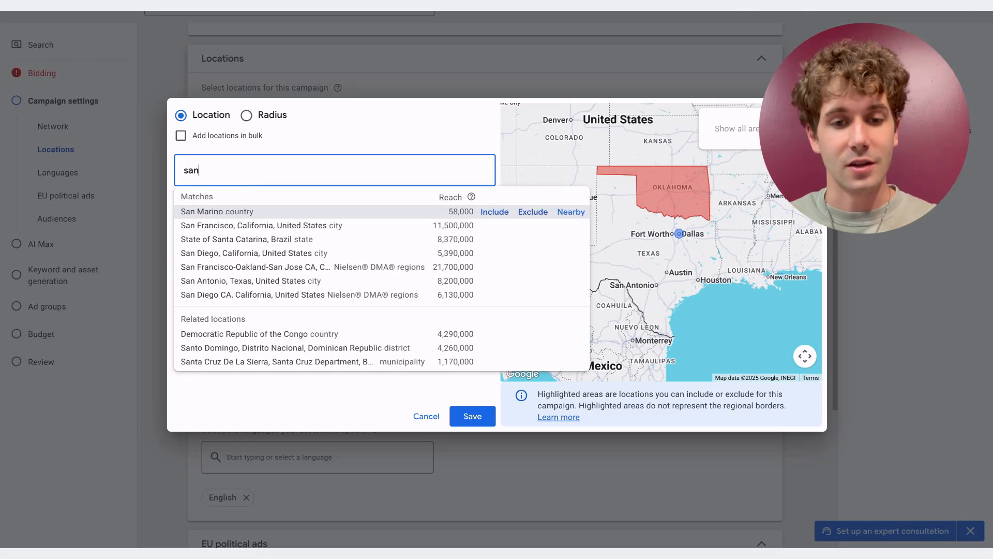
text( an)
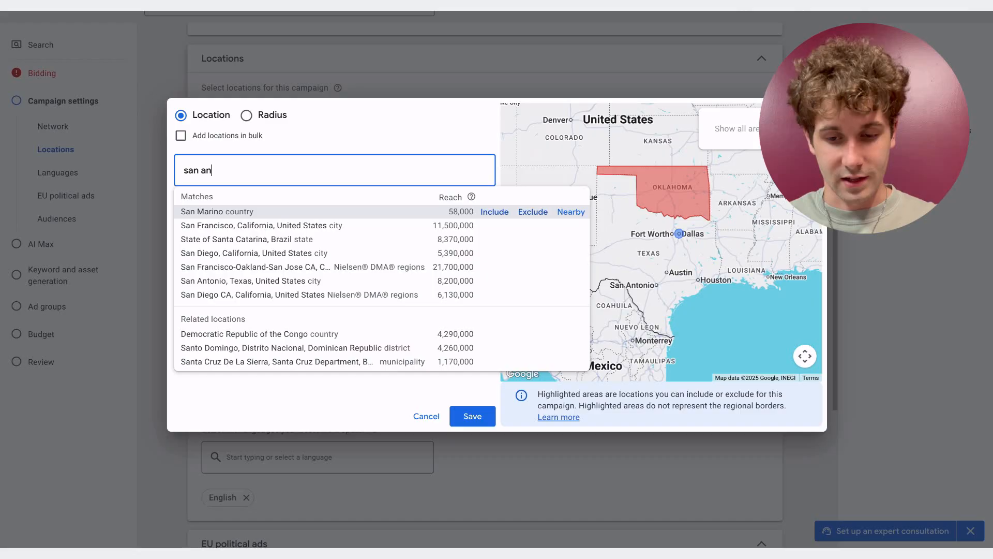
text(tonio)
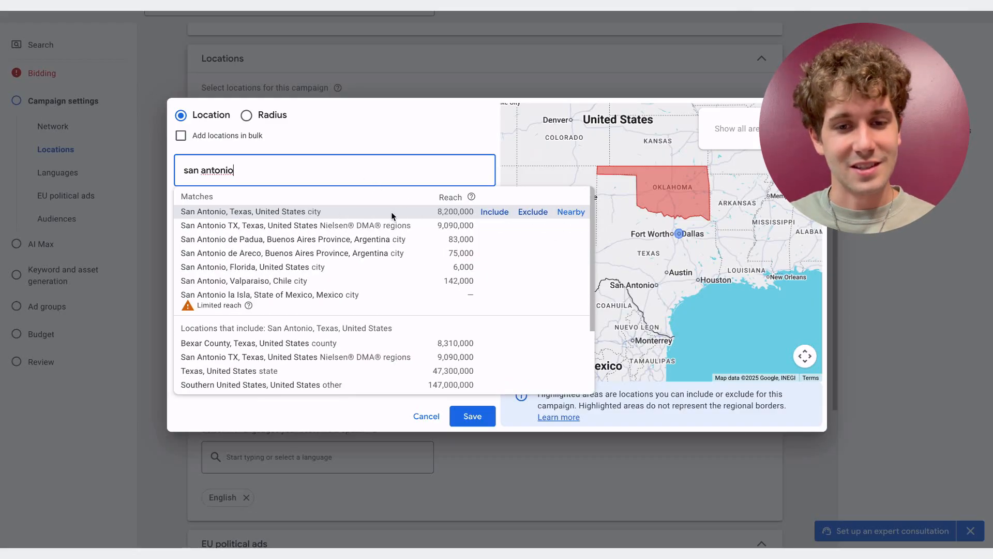
click(534, 211)
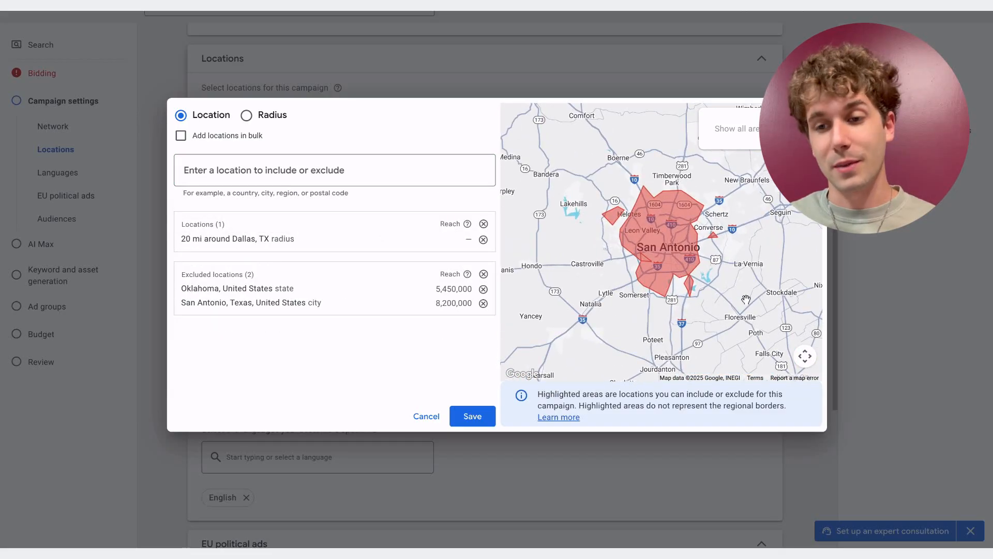
Search for Mexico and exclude the whole country from the campaign's locations
scroll(745, 300, down, 5)
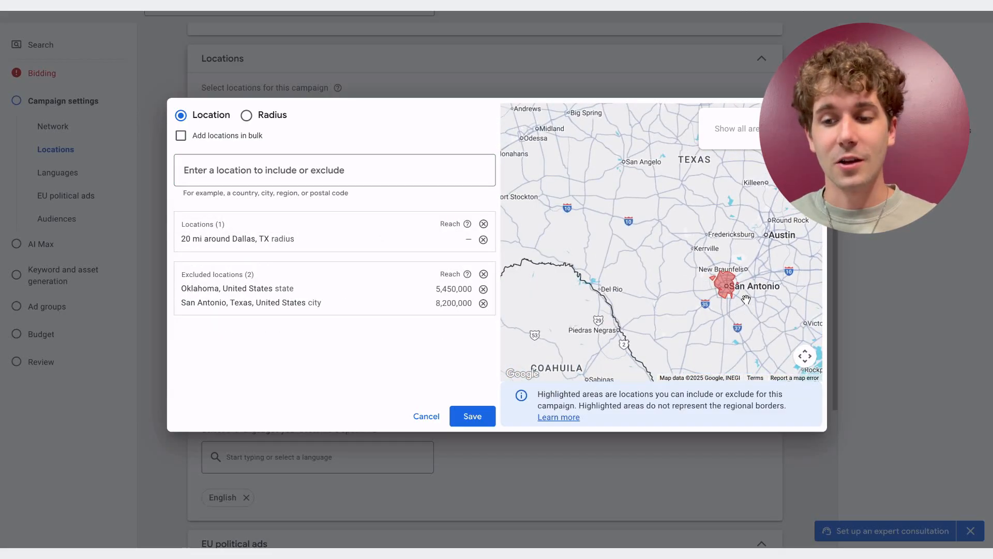
drag(726, 257, 623, 316)
scroll(623, 316, down, 2)
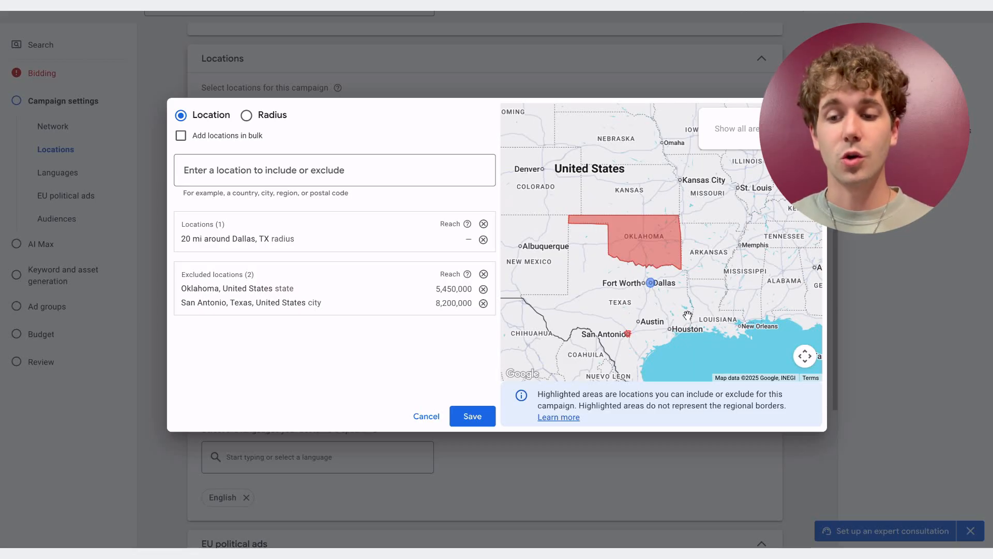
scroll(688, 314, down, 2)
scroll(688, 314, down, 1)
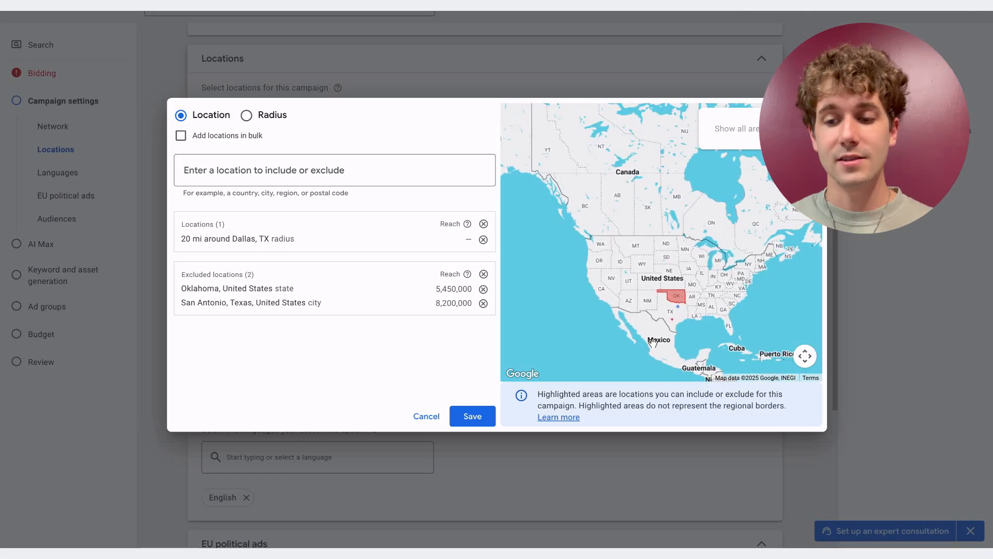
click(328, 170)
text(mexio)
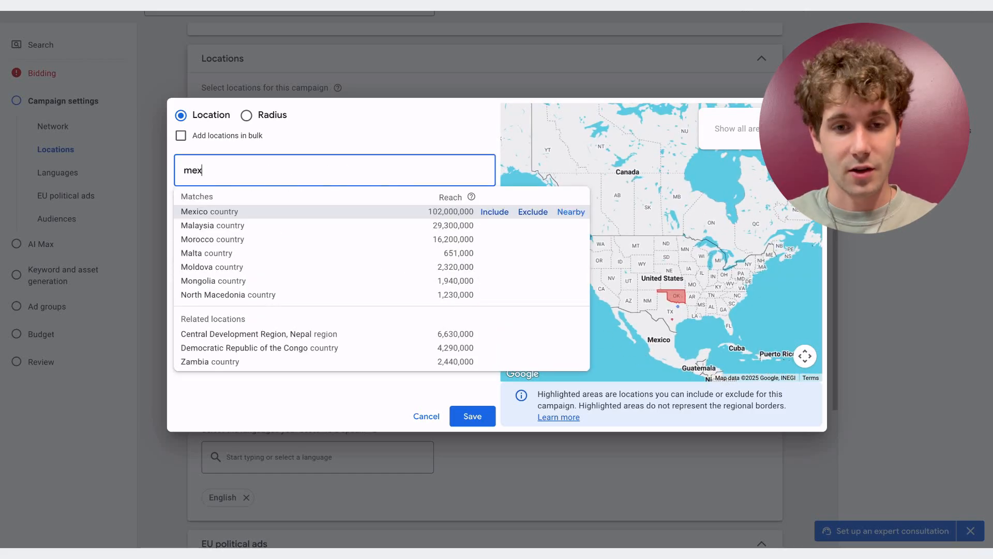
click(535, 216)
Search for Canada and exclude the whole country from the campaign's locations
click(294, 167)
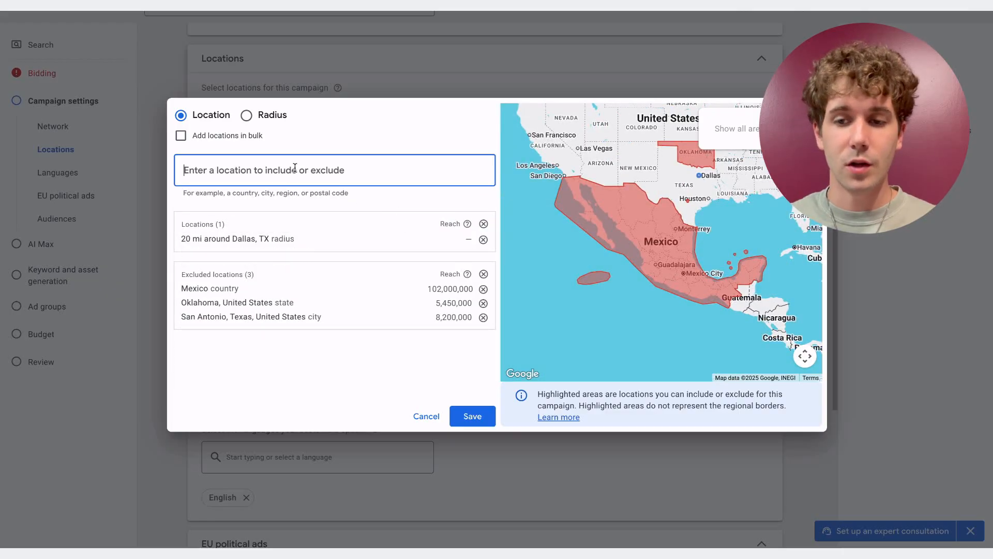
text(can)
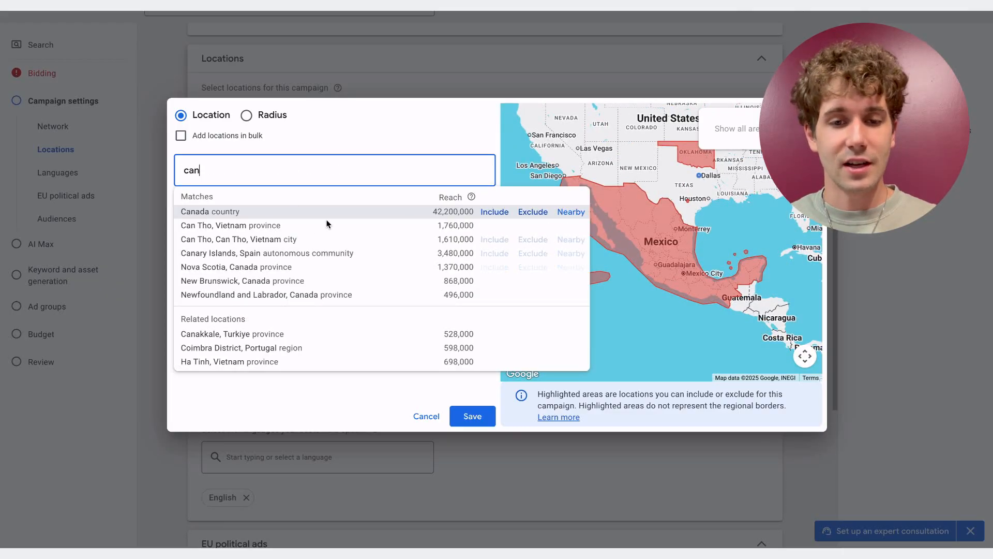
click(534, 212)
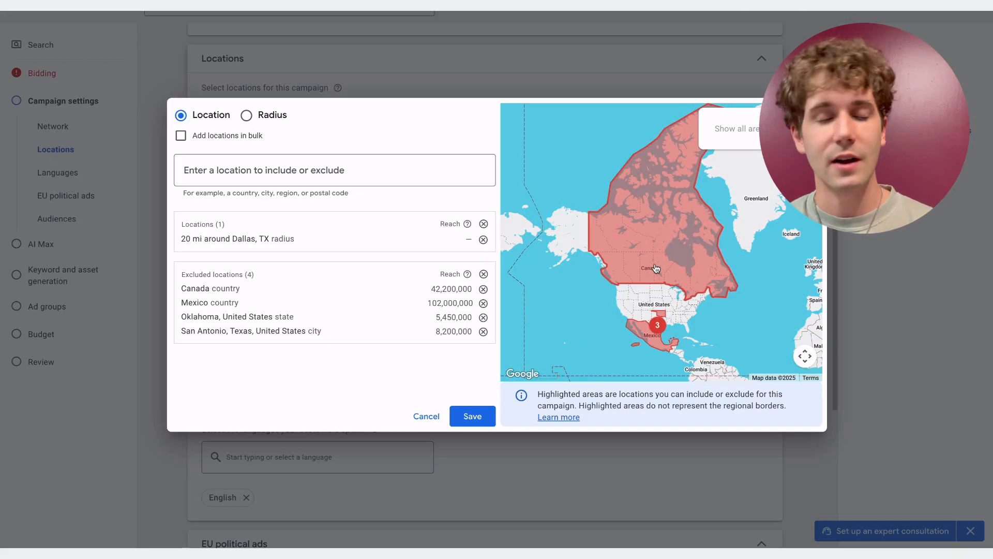
scroll(702, 309, up, 3)
drag(703, 309, 784, 249)
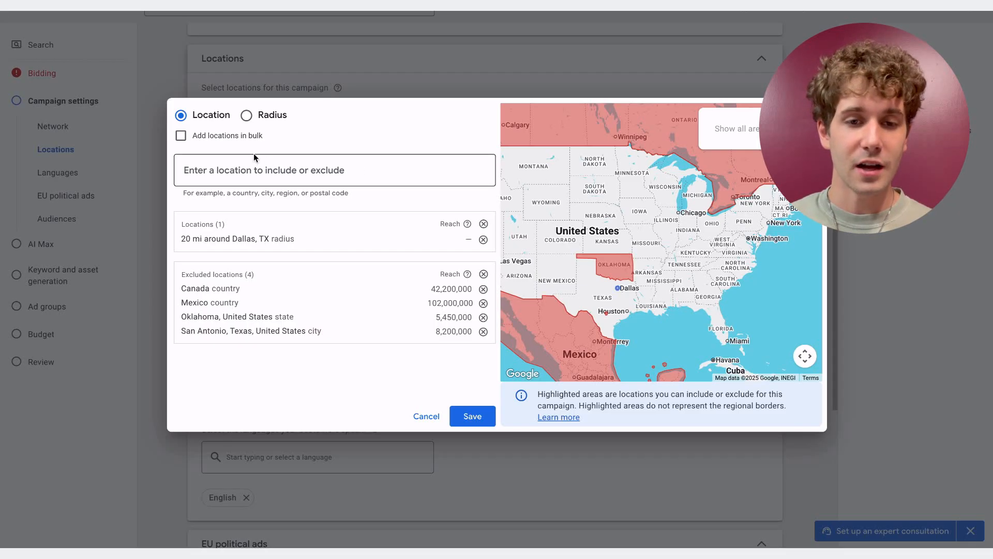
click(181, 135)
click(380, 189)
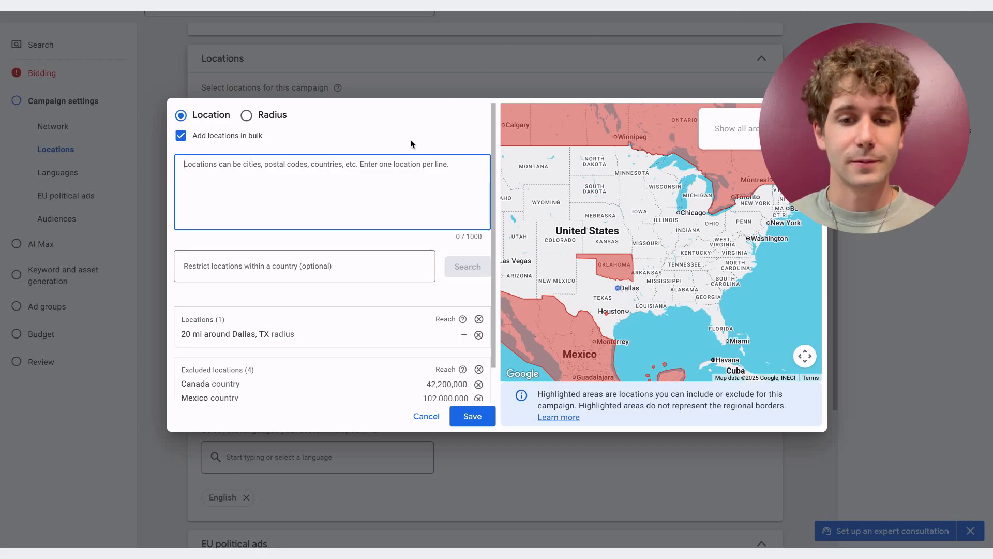
click(180, 135)
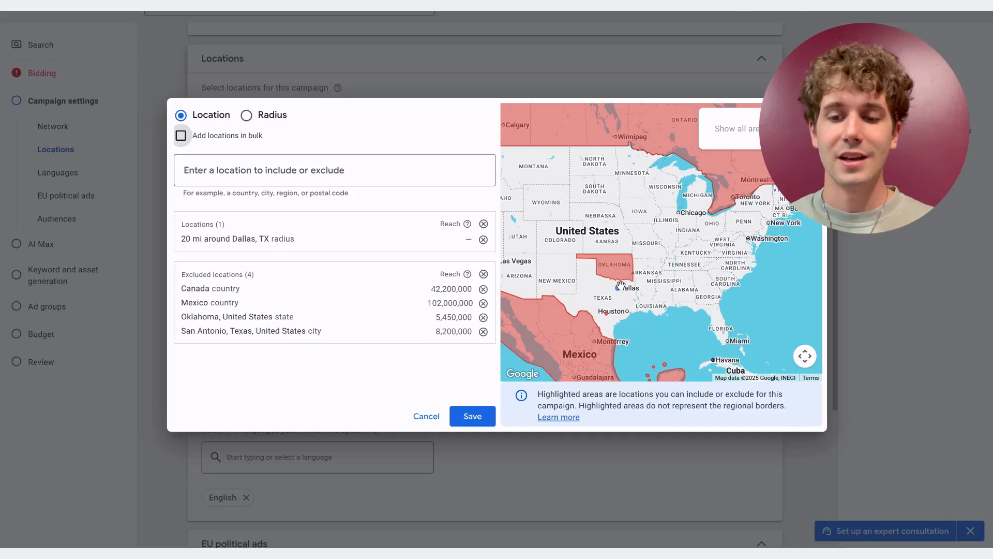
Check the Dallas radius and the surrounding exclusions on the map, and save the location targeting
click(805, 356)
click(777, 301)
click(777, 302)
mouse_move(672, 307)
mouse_down()
mouse_move(745, 169)
mouse_move(664, 314)
mouse_up()
drag(764, 280, 696, 279)
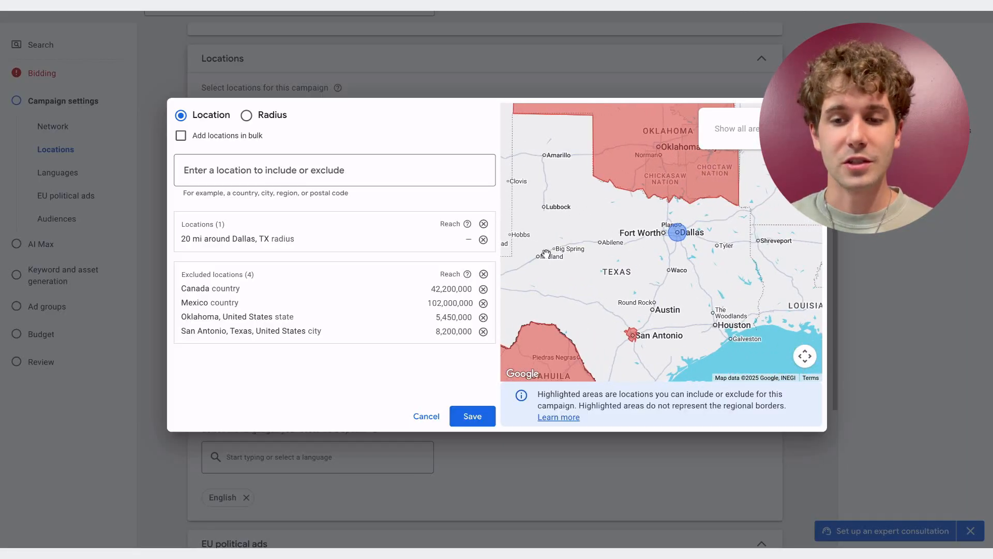
click(306, 170)
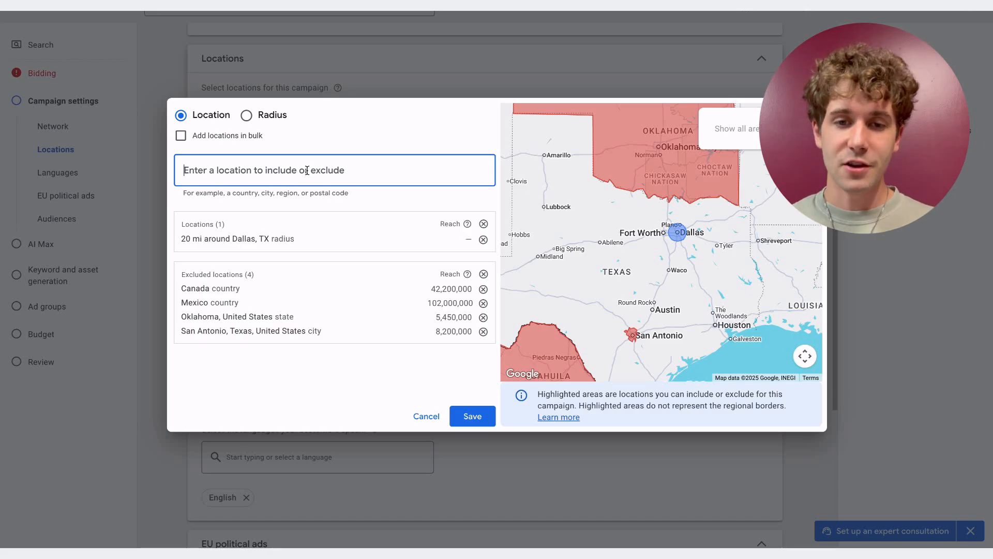
click(470, 415)
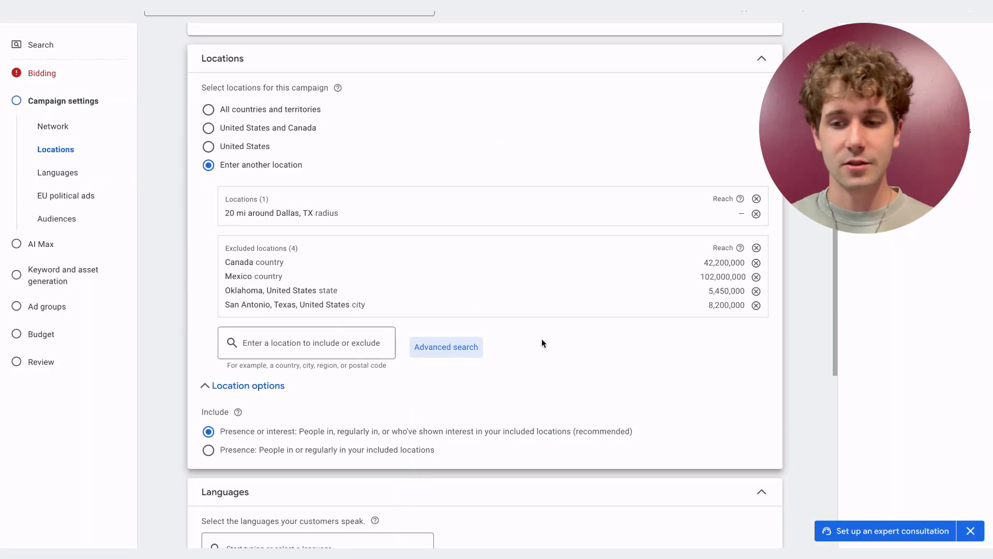
Review the targeted and excluded locations in the campaign settings and collapse the Locations section
scroll(541, 343, down, 5)
scroll(541, 343, up, 4)
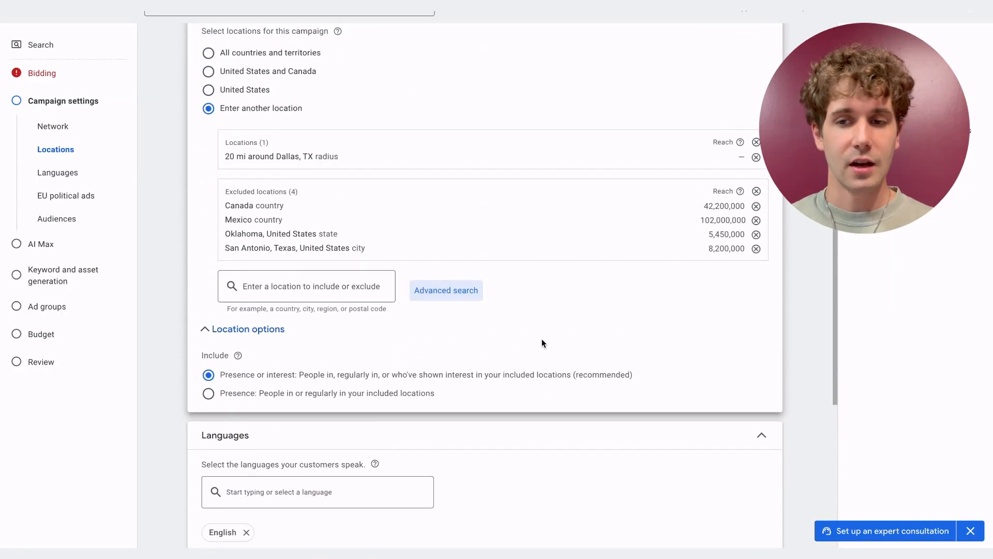
scroll(561, 253, up, 2)
scroll(561, 252, down, 2)
scroll(561, 252, up, 1)
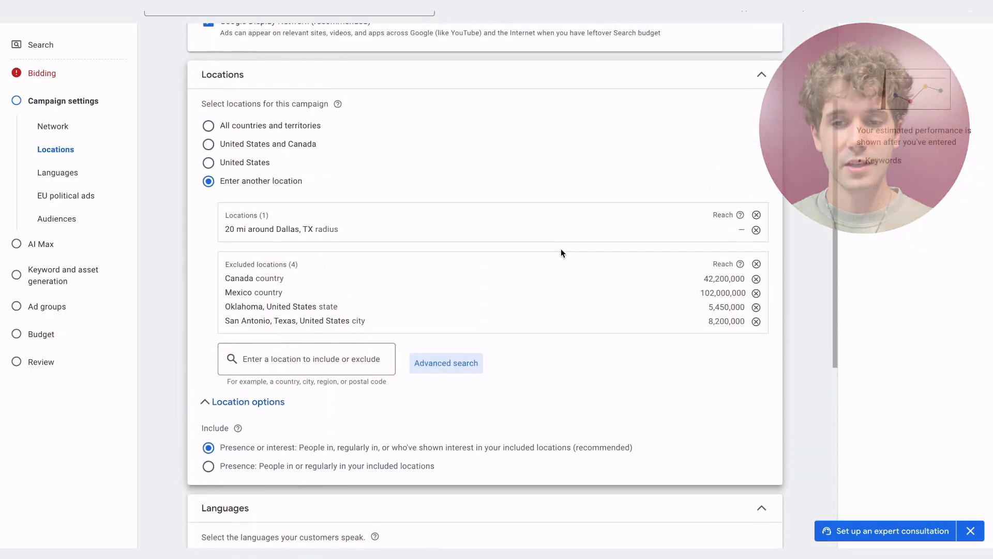
click(765, 72)
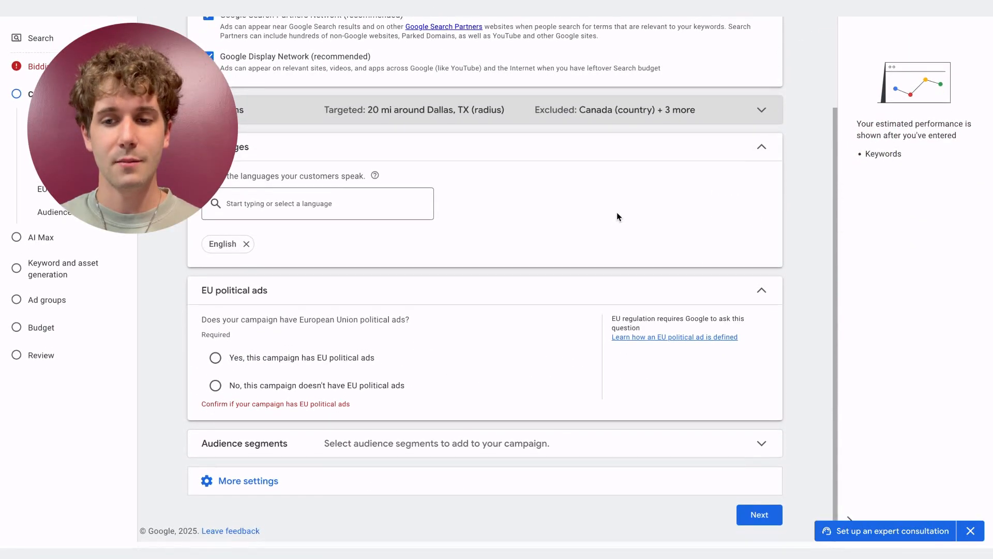